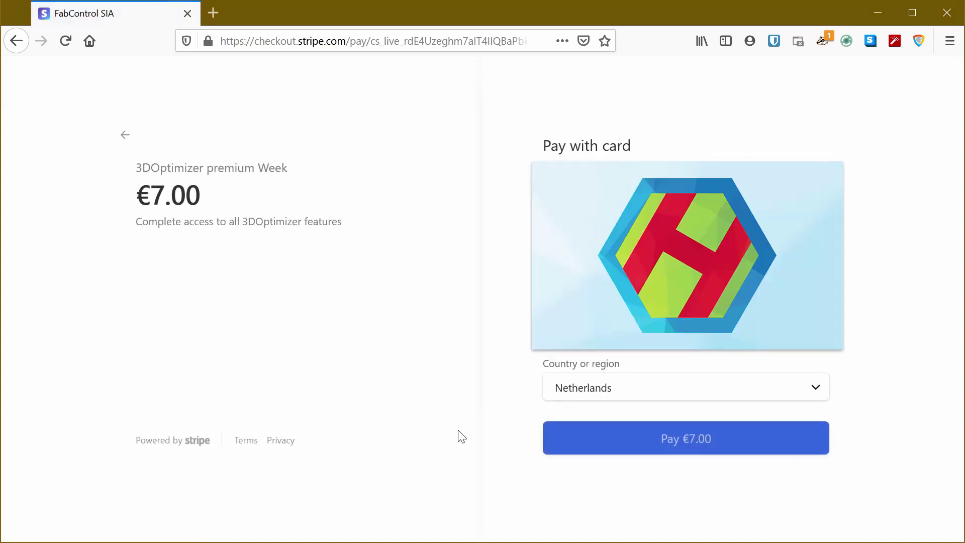
Pay €7.00 in Stripe Checkout for a week of premium access
click(735, 445)
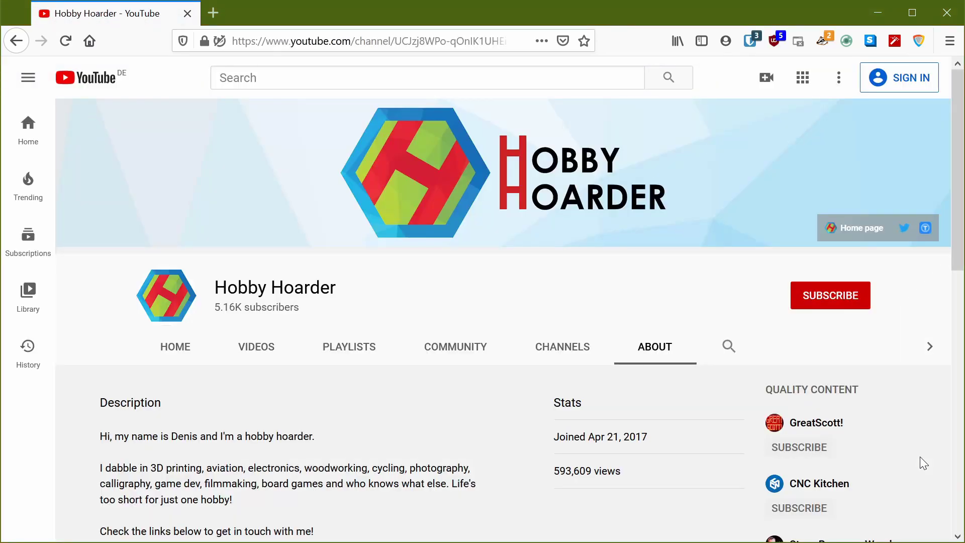
scroll(920, 456, down, 4)
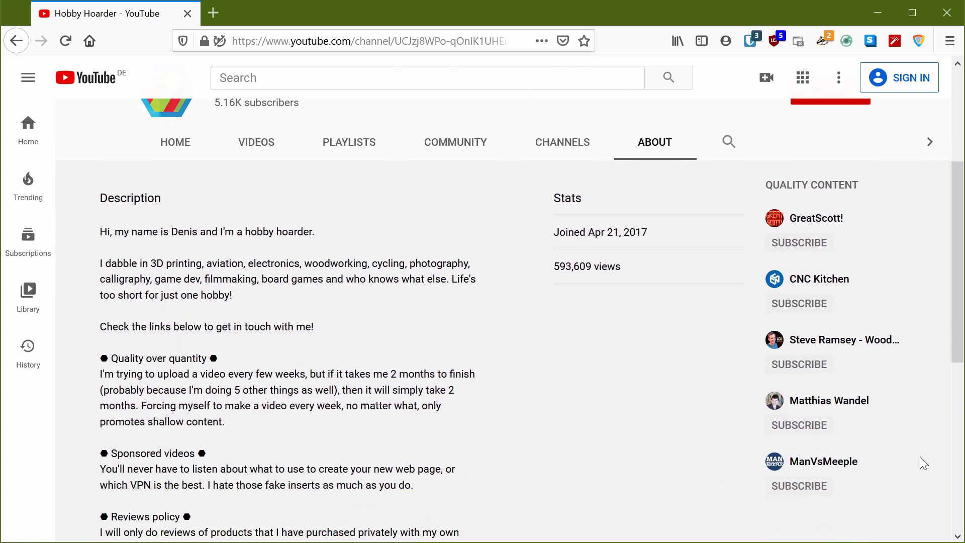
scroll(919, 456, down, 2)
scroll(919, 456, down, 1)
scroll(920, 456, down, 1)
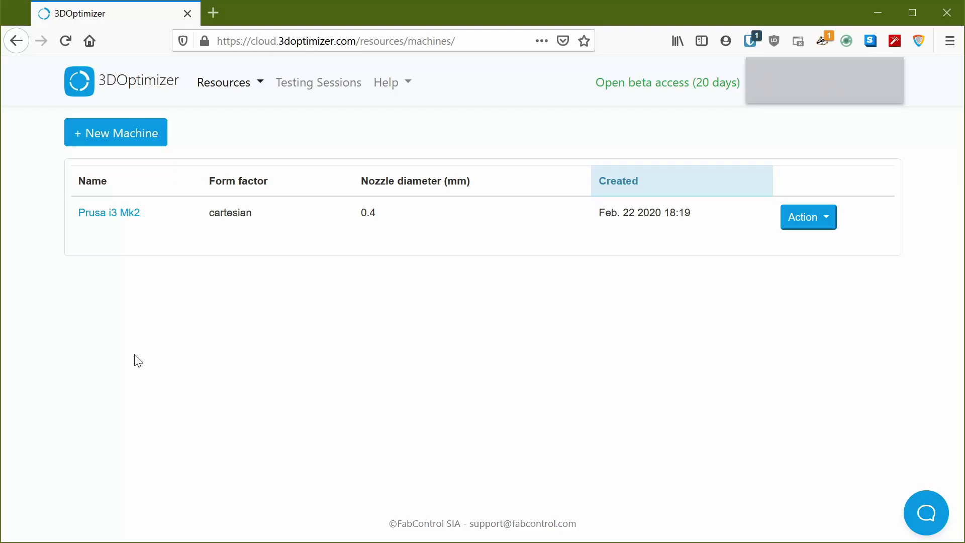
Add a Creality CR-10S machine from the printer presets
click(121, 133)
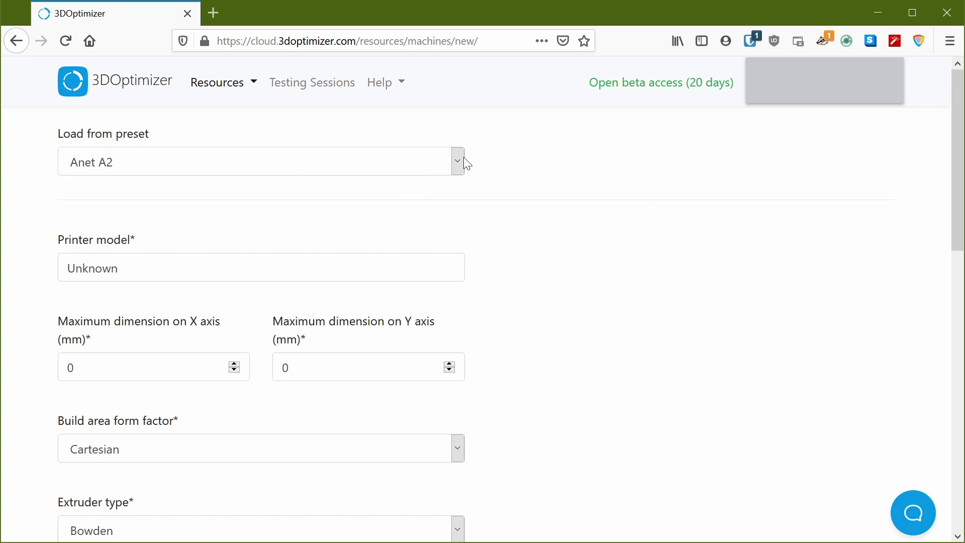
click(458, 161)
scroll(407, 271, down, 5)
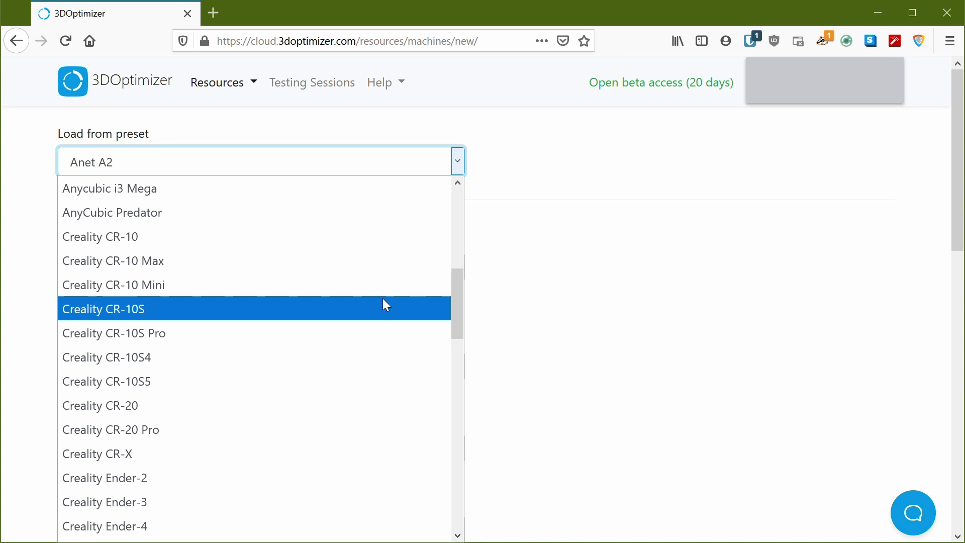
click(383, 309)
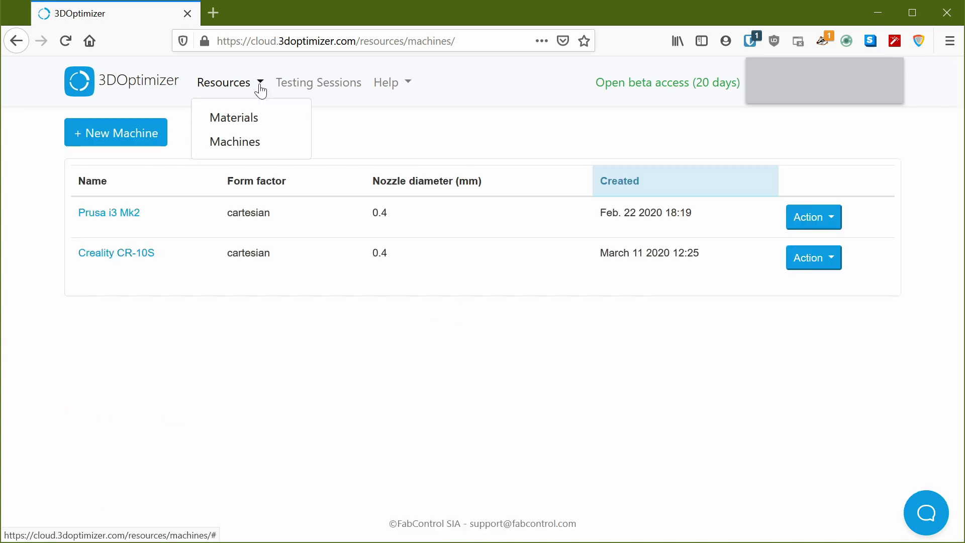
Create and save a PLA material with 1.75 mm filament
click(235, 117)
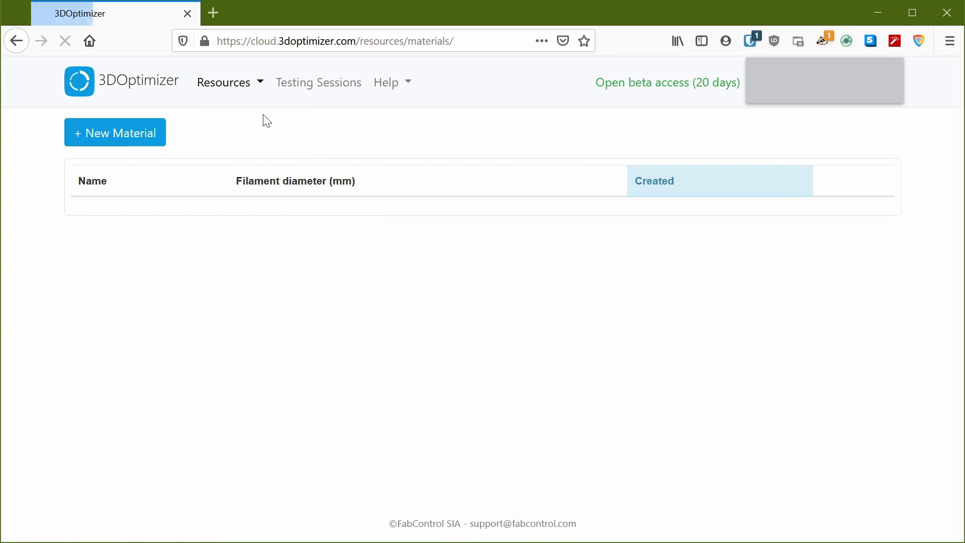
click(134, 136)
text(PLA)
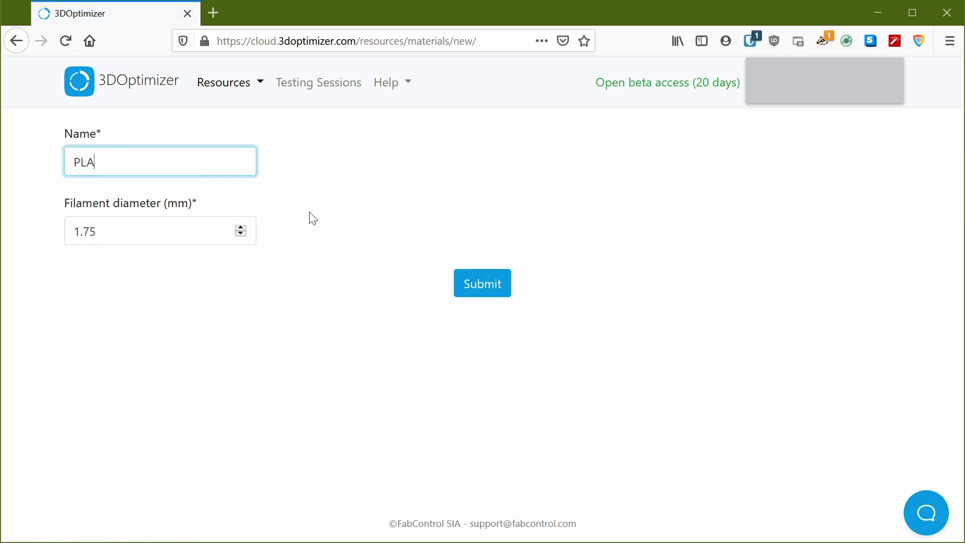
click(494, 290)
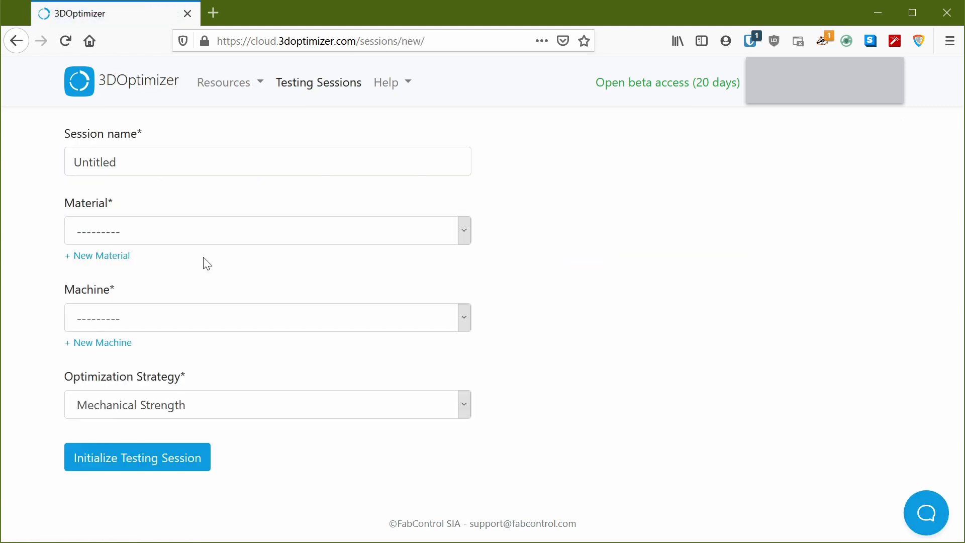
Create session 'CR10 Test #1' with PLA, Creality CR-10S and the Aesthetics strategy
click(463, 231)
click(463, 318)
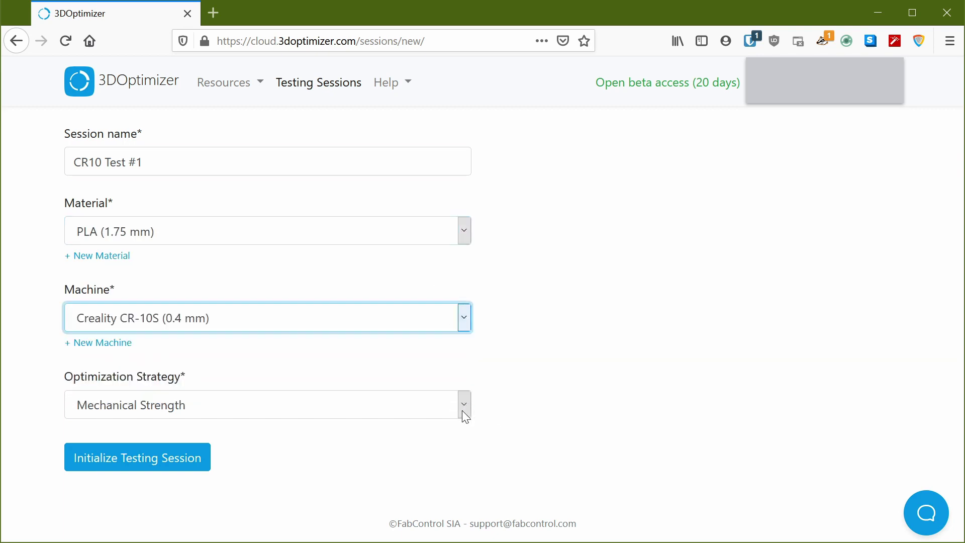
click(462, 410)
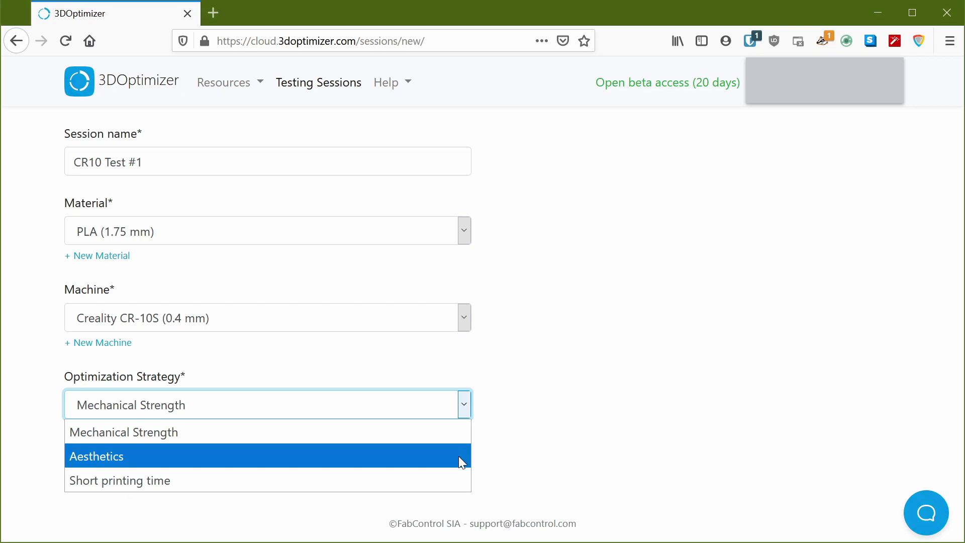
click(458, 456)
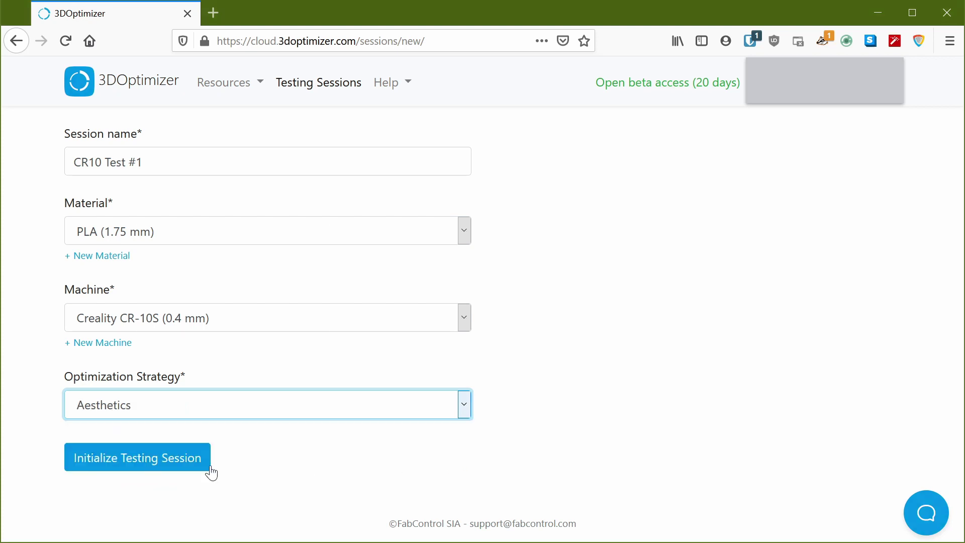
click(147, 458)
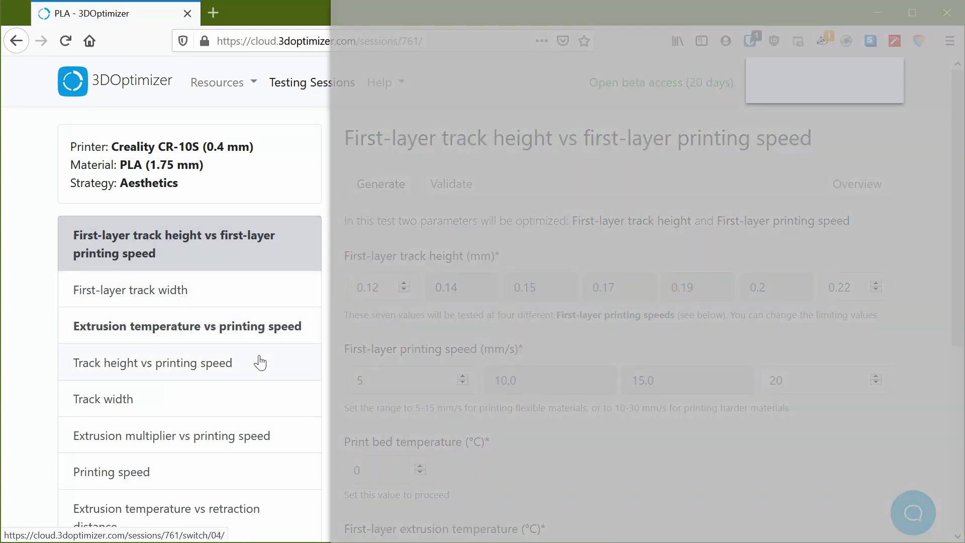
scroll(260, 362, down, 4)
scroll(265, 378, down, 4)
scroll(266, 383, down, 2)
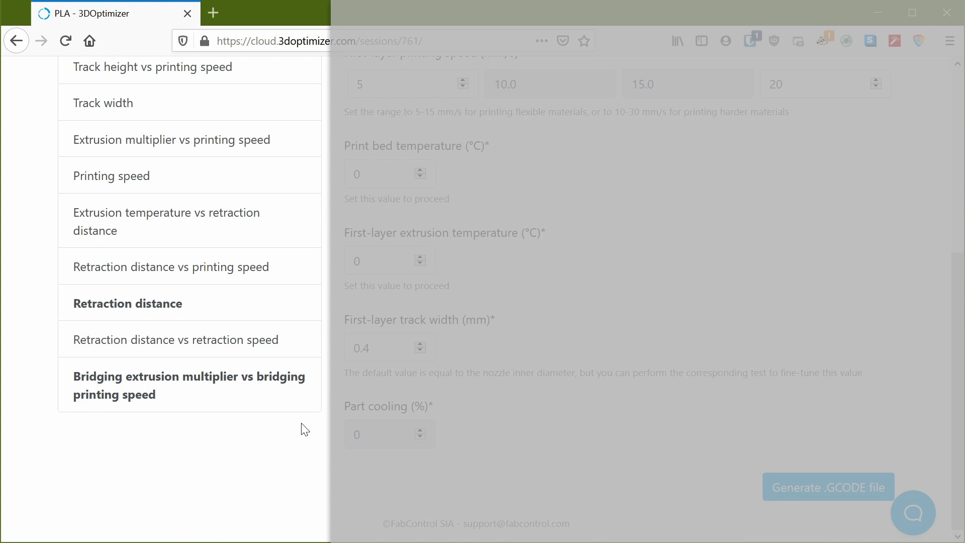
scroll(265, 383, up, 4)
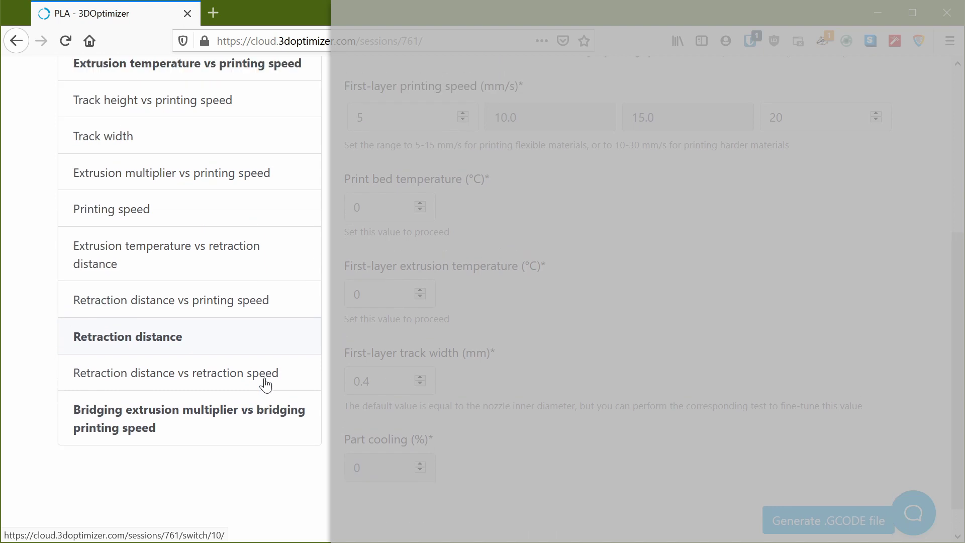
scroll(265, 383, up, 4)
scroll(265, 383, up, 4)
scroll(265, 383, up, 1)
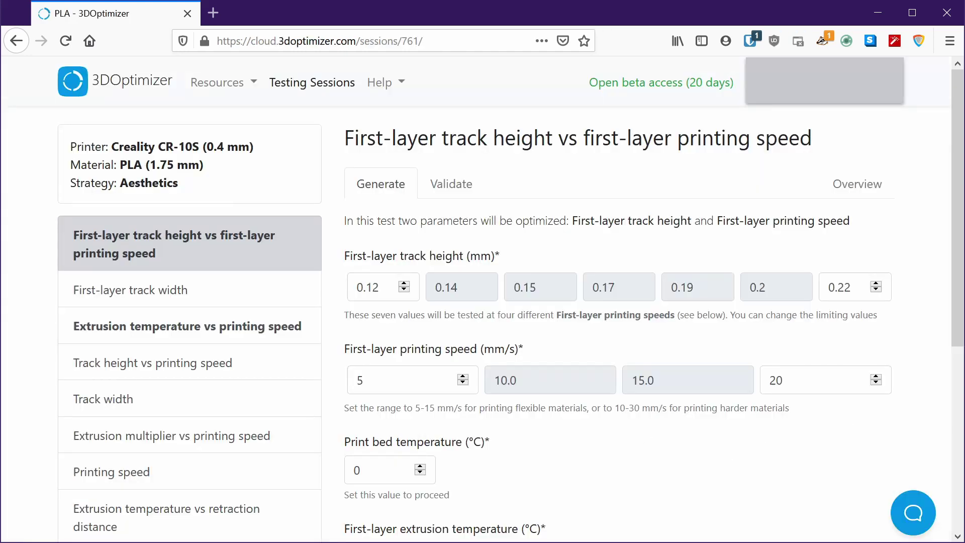
scroll(482, 302, down, 1)
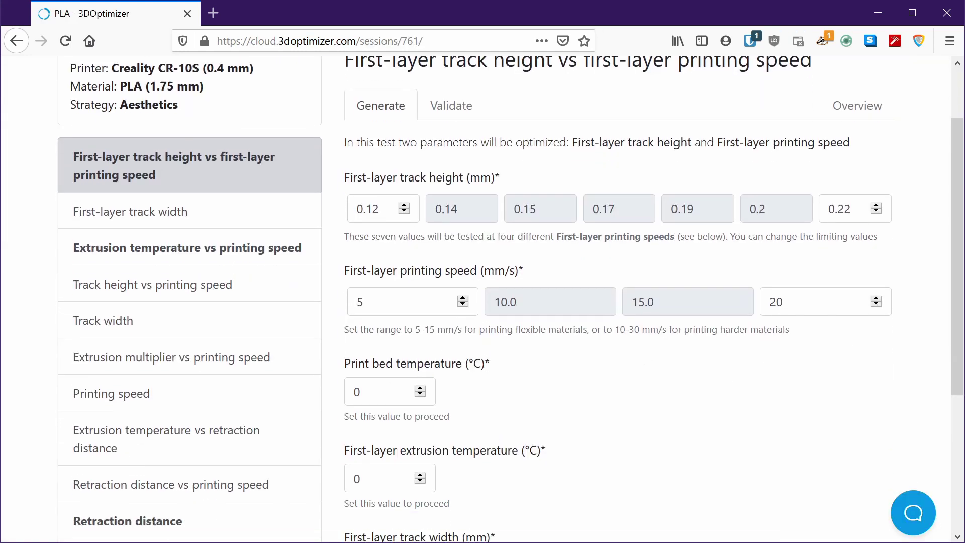
Set first-layer speeds 15–40 mm/s, bed 60 °C, extrusion 215 °C, and generate the G-code
double_click(359, 302)
text(15)
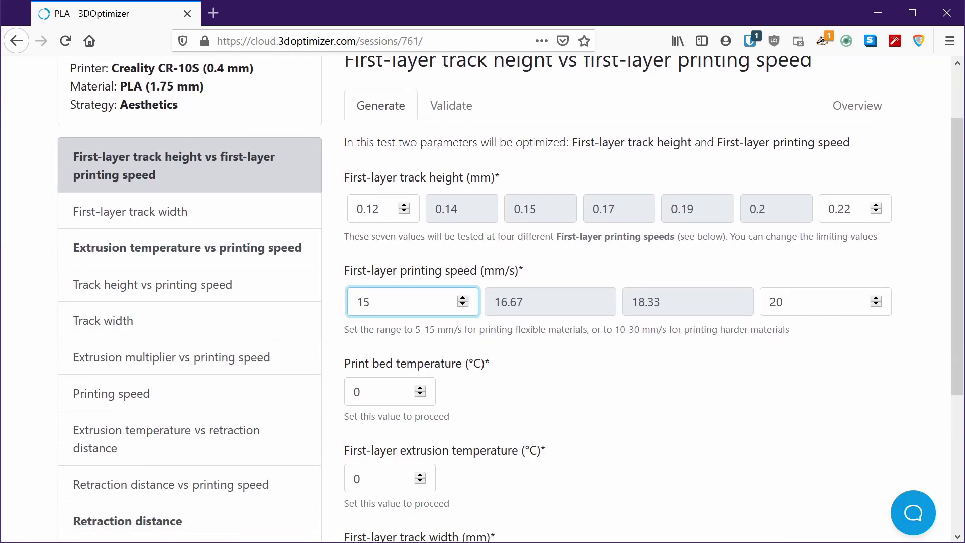
key(Tab)
text(0)
scroll(754, 380, down, 1)
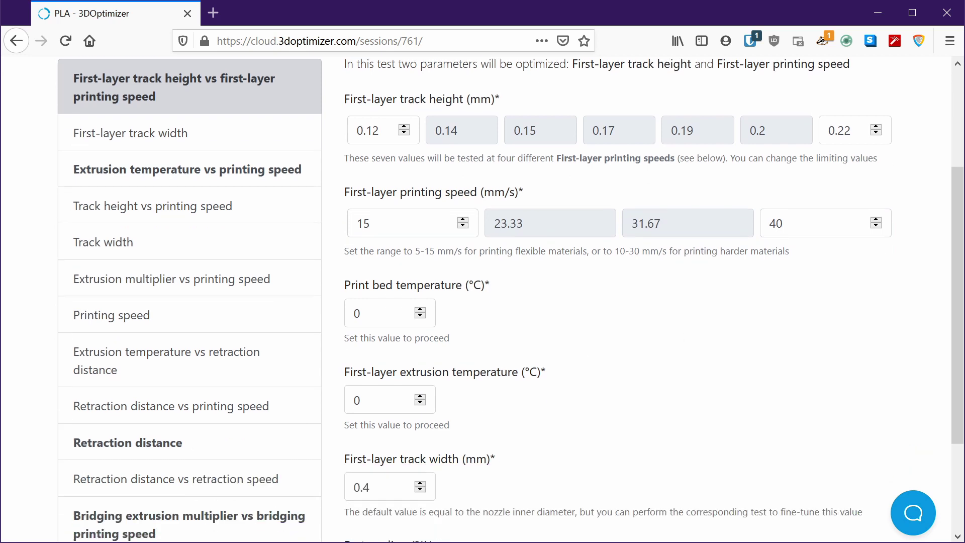
key(Tab)
text(60)
key(Tab)
text(5)
scroll(550, 419, down, 2)
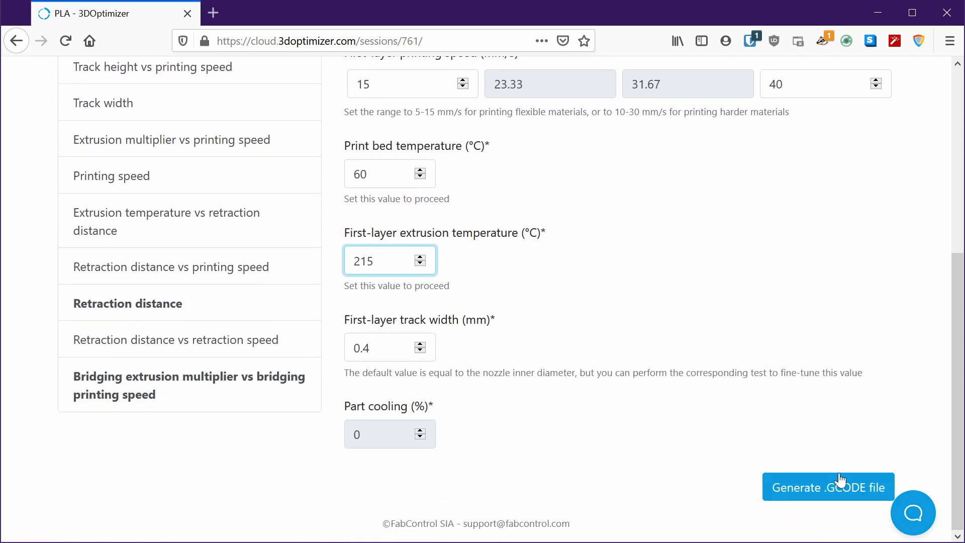
click(829, 501)
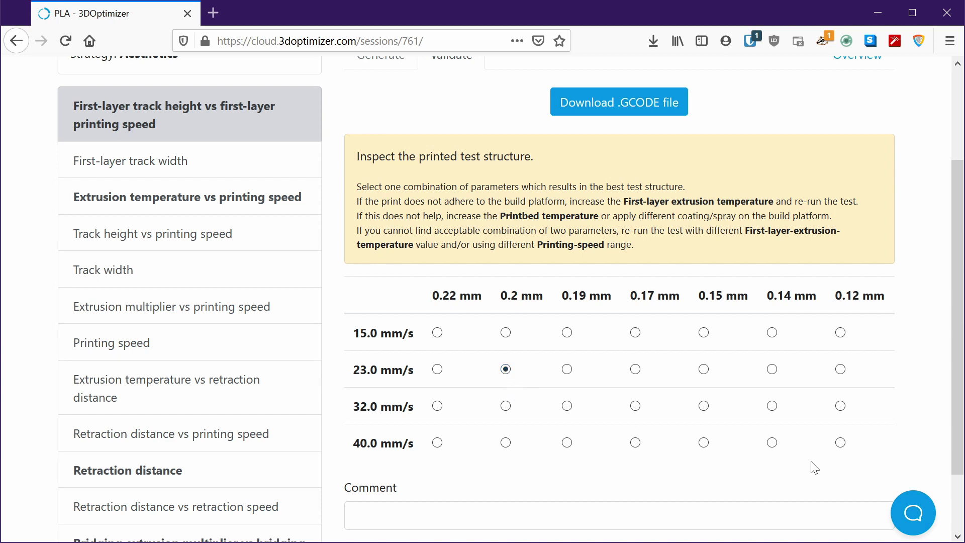
scroll(813, 467, down, 1)
Submit the chosen first-layer result of 0.2 mm at 23 mm/s
click(852, 484)
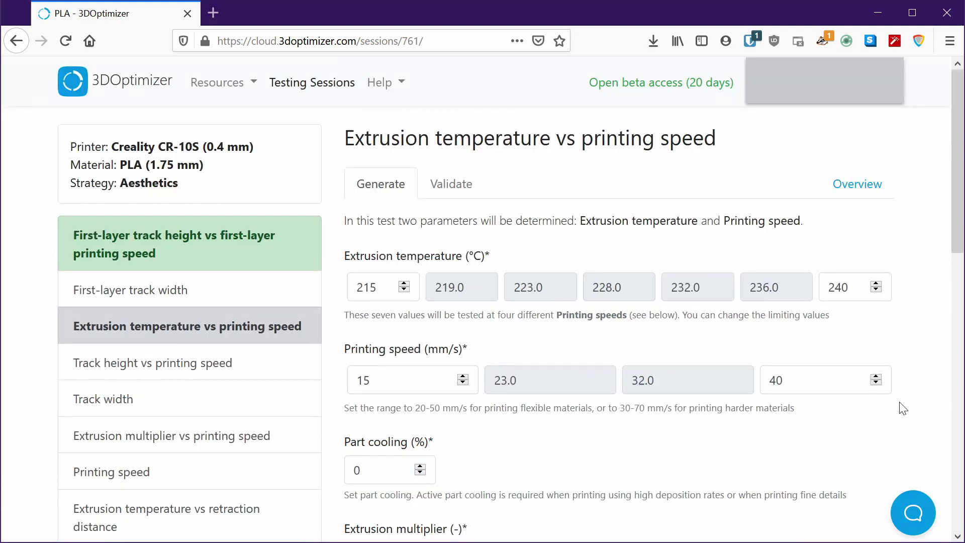
Set the extrusion temperature and printing speed ranges, with a 70 mm/s top speed
double_click(367, 286)
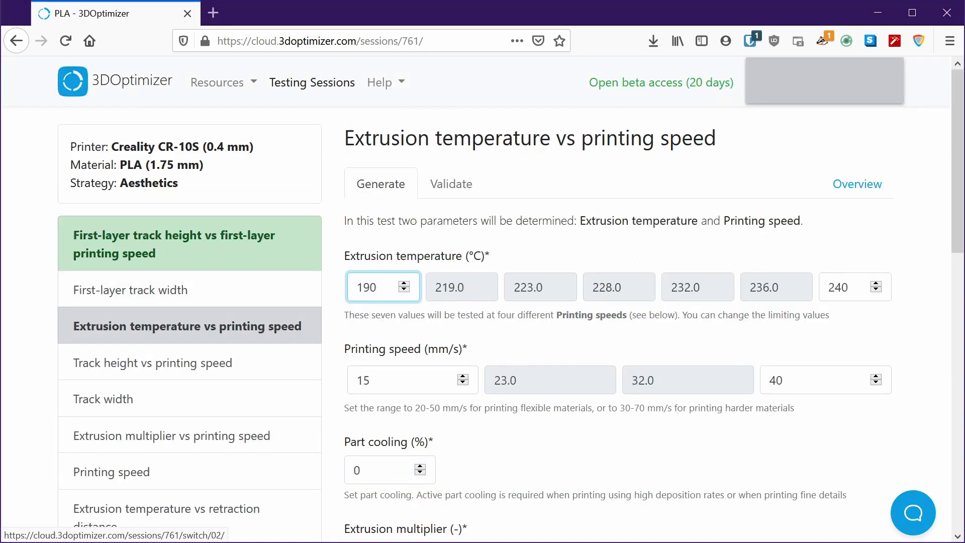
key(Tab)
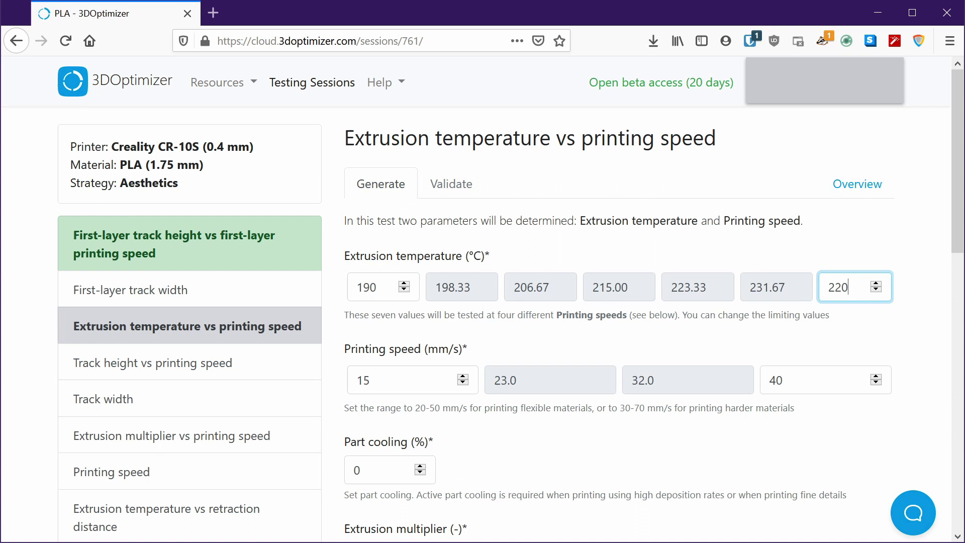
key(Tab)
key(Tab)
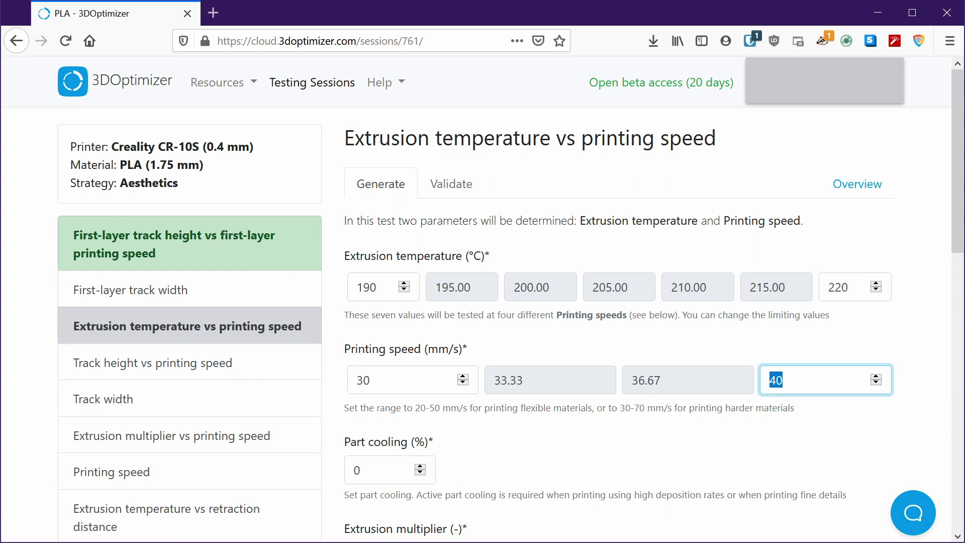
click(808, 422)
scroll(581, 455, down, 1)
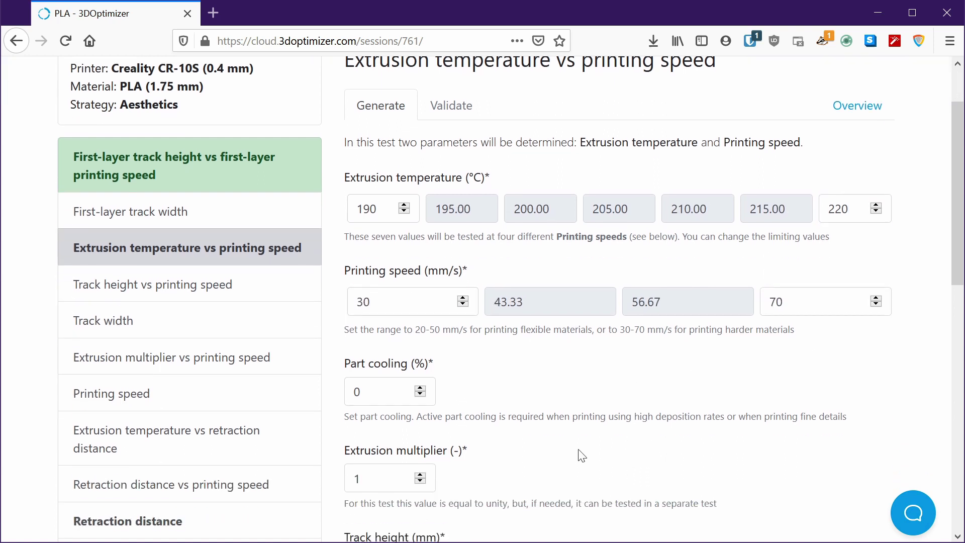
Set part cooling to 100% and track height to 0.2 mm
double_click(385, 391)
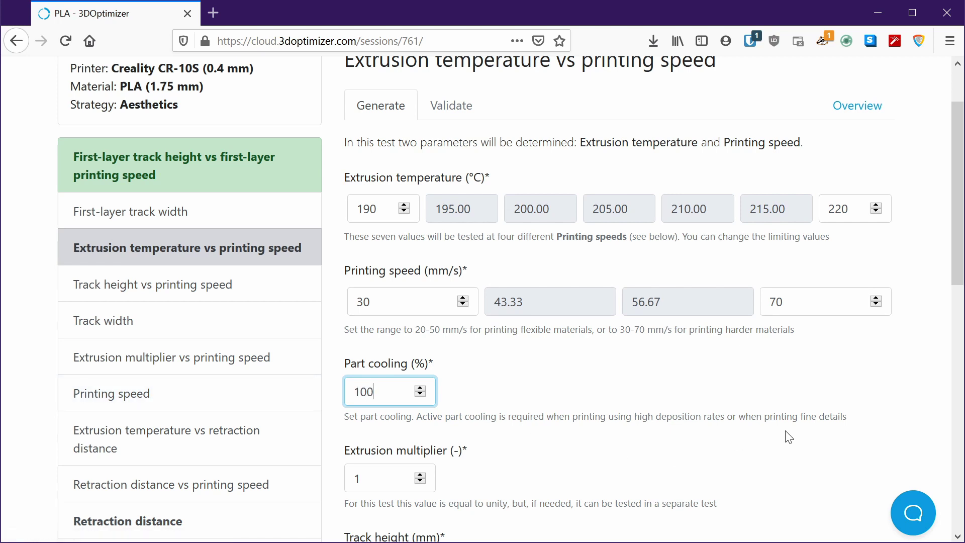
scroll(297, 394, down, 2)
key(Tab)
key(Tab)
key(BackSpace)
text(2)
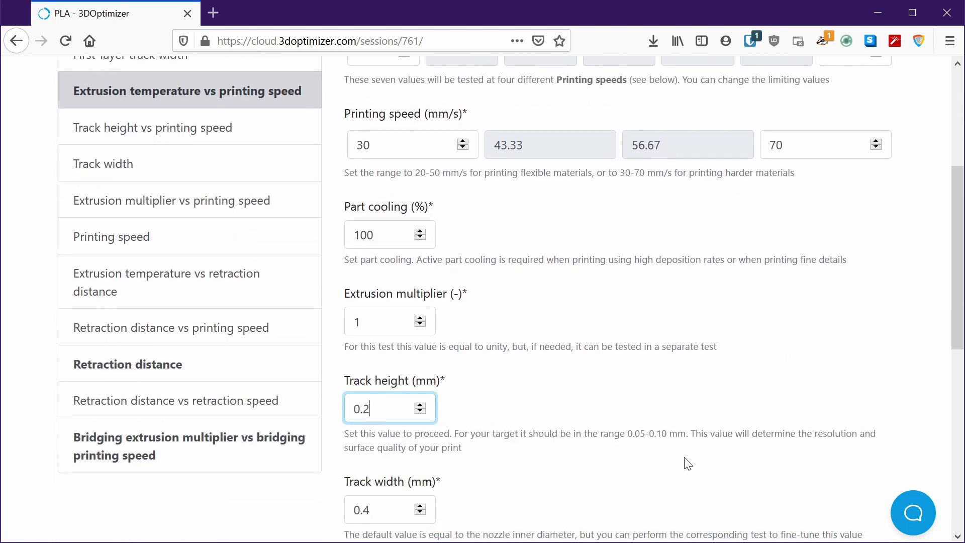
click(683, 463)
scroll(890, 392, down, 4)
scroll(891, 393, down, 2)
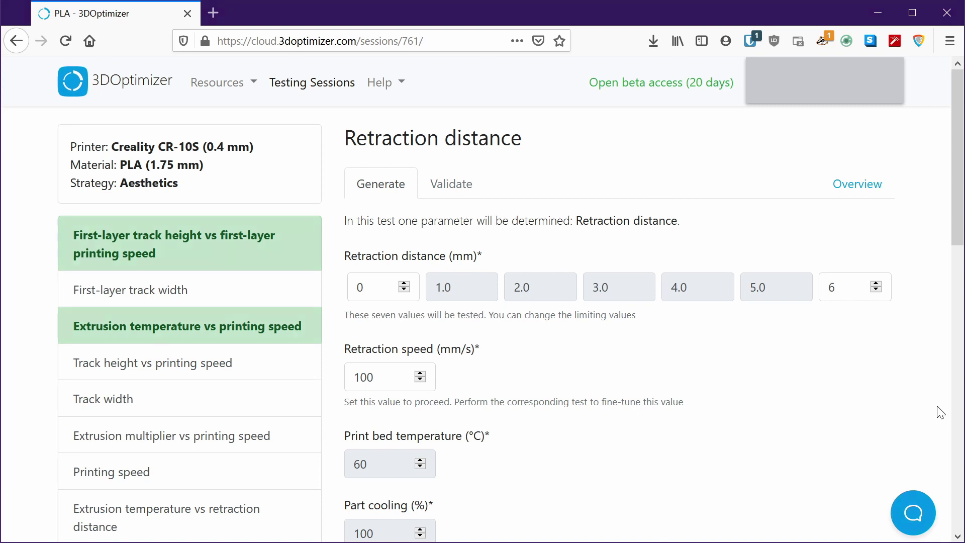
scroll(940, 412, down, 2)
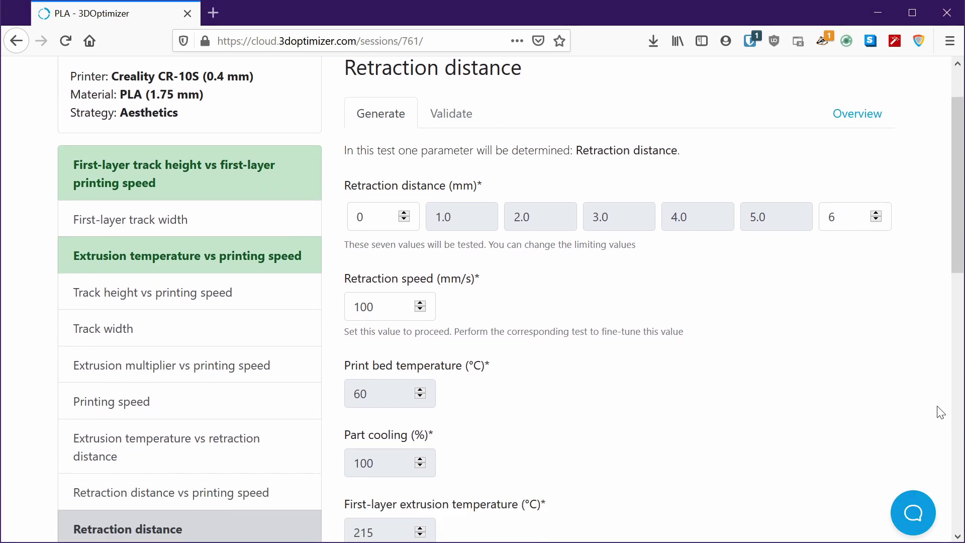
scroll(940, 411, down, 1)
scroll(940, 412, down, 2)
scroll(940, 412, down, 2)
scroll(940, 412, down, 2)
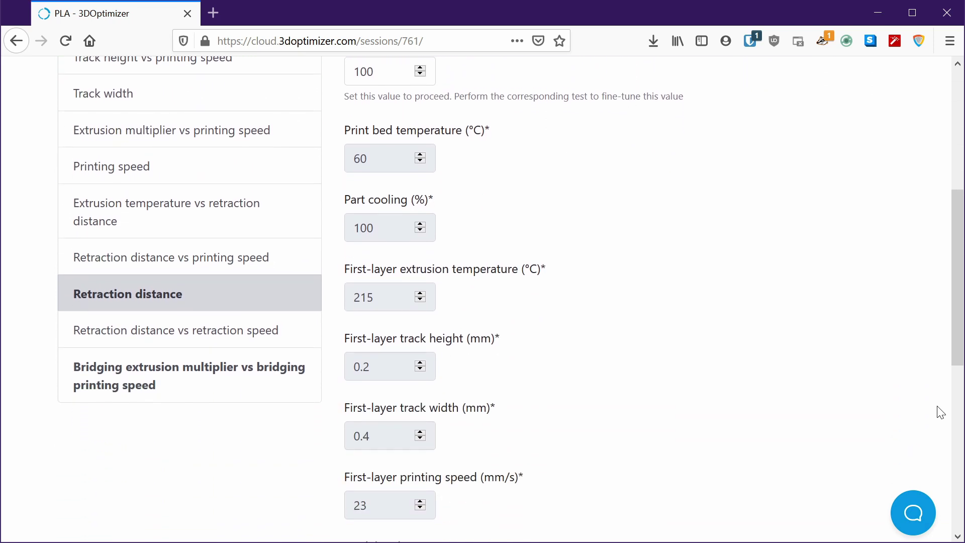
scroll(940, 411, down, 1)
scroll(940, 412, down, 2)
scroll(939, 412, down, 1)
scroll(940, 411, down, 2)
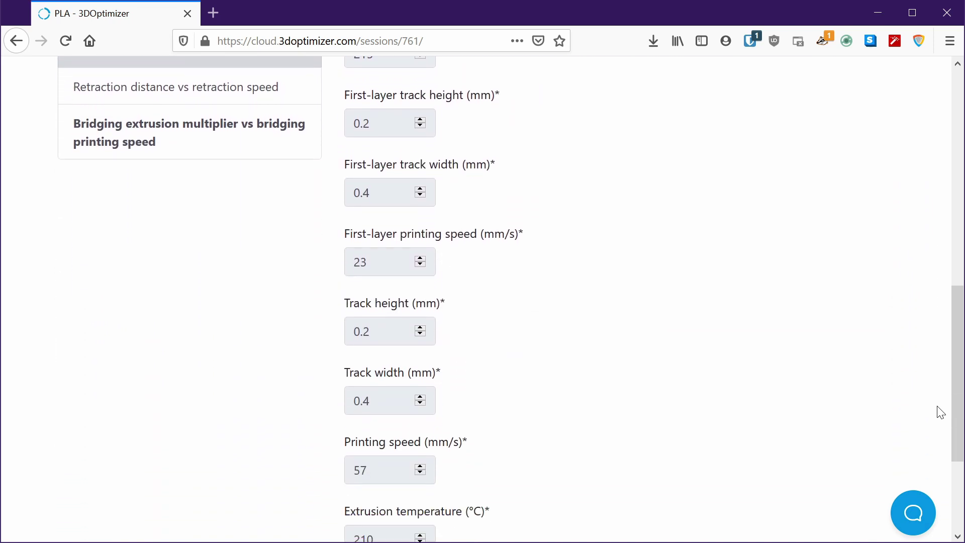
scroll(940, 412, down, 1)
scroll(940, 412, down, 2)
scroll(940, 411, down, 1)
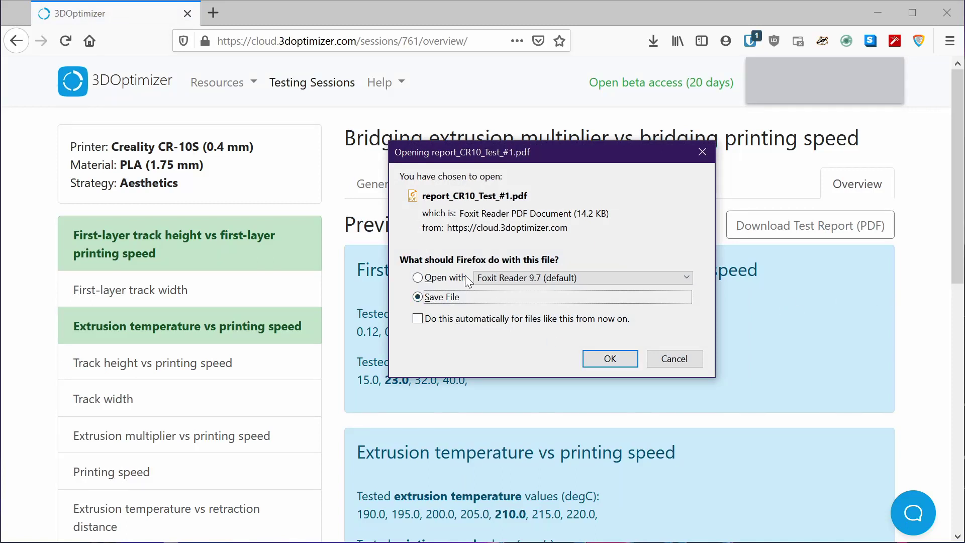
Open the session's test report PDF from the Firefox download dialog
click(610, 358)
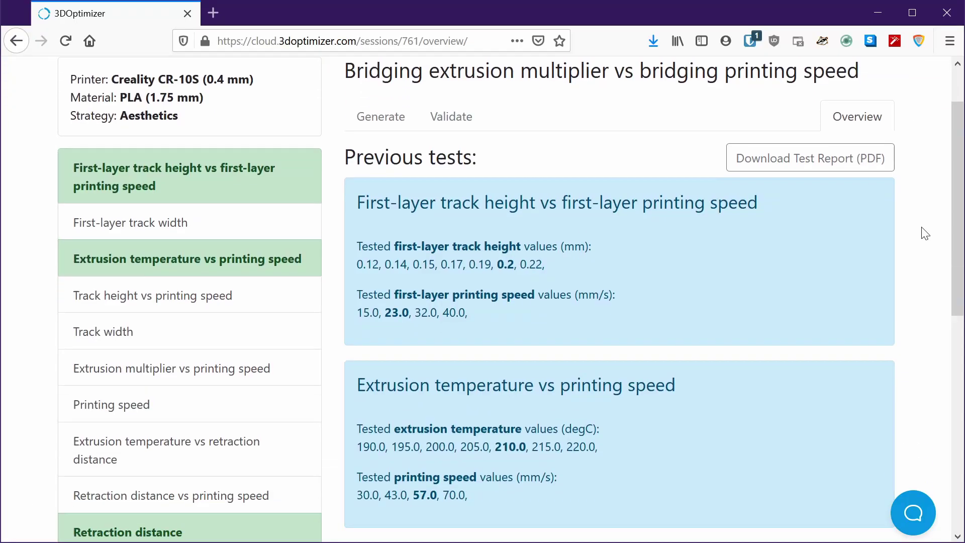
scroll(925, 233, down, 3)
scroll(924, 233, down, 3)
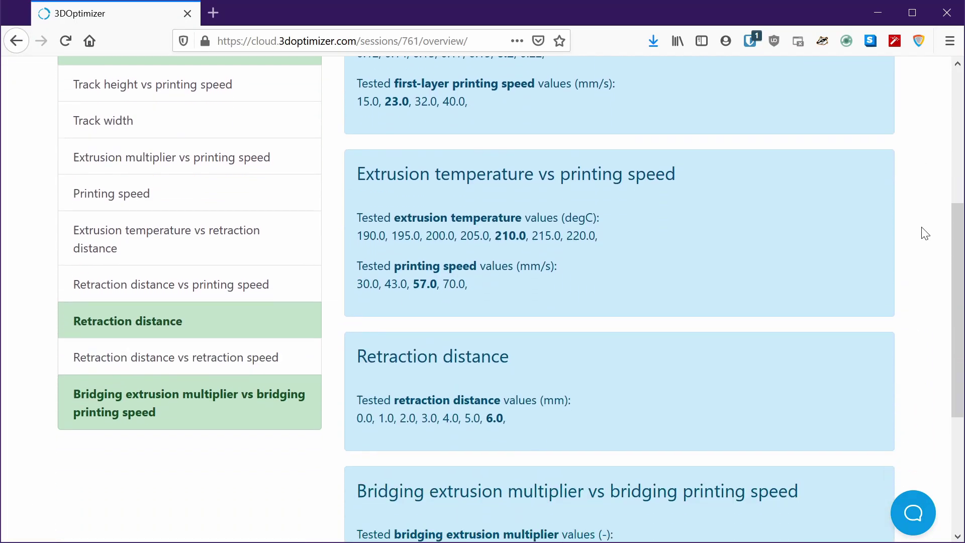
scroll(925, 232, down, 2)
scroll(925, 233, down, 3)
scroll(924, 233, down, 2)
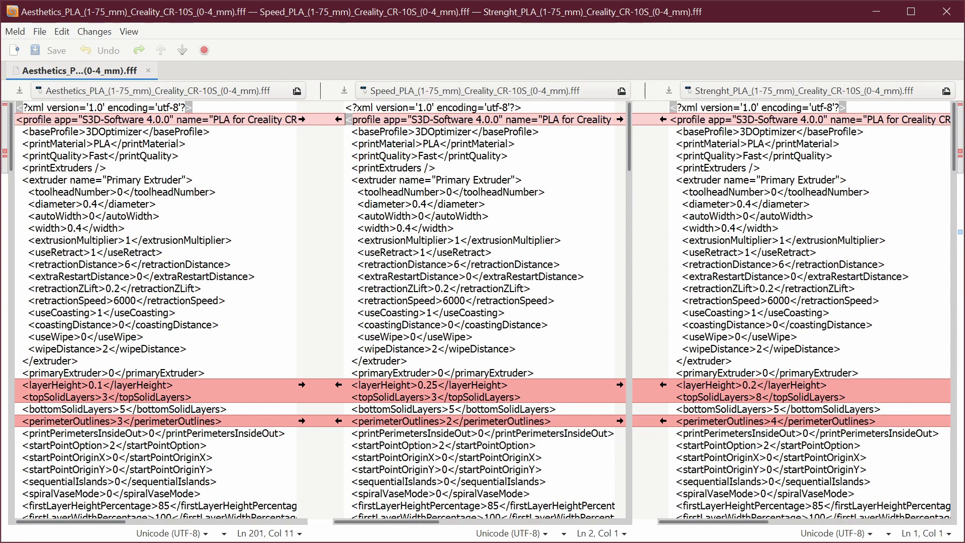
scroll(483, 302, down, 3)
scroll(482, 302, down, 3)
scroll(482, 301, down, 3)
scroll(483, 302, down, 3)
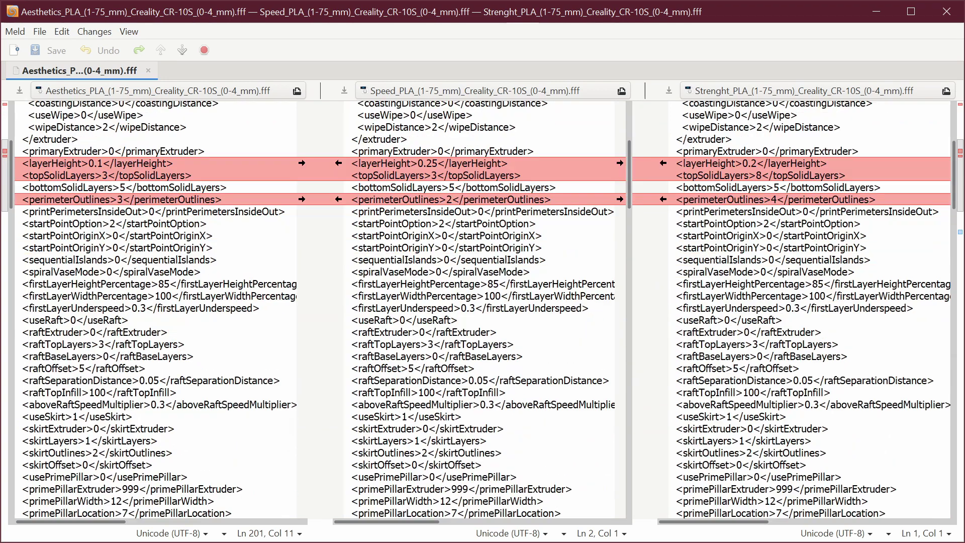
scroll(482, 302, down, 3)
scroll(483, 302, down, 3)
scroll(482, 301, down, 3)
scroll(482, 302, down, 3)
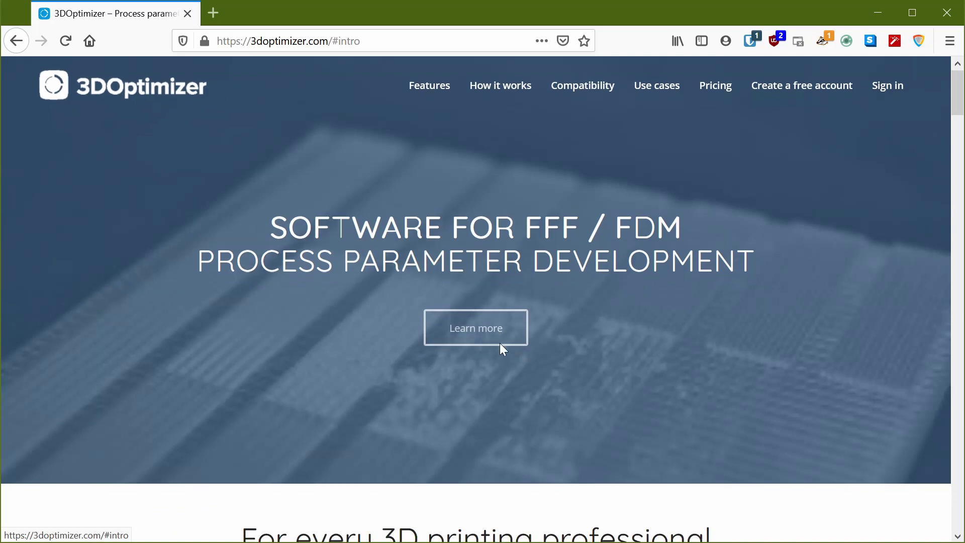
click(500, 339)
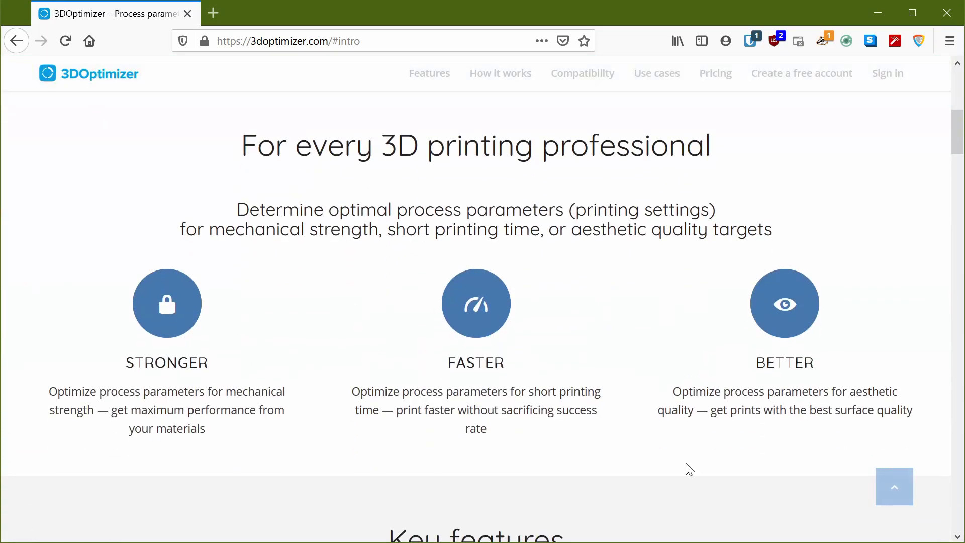
scroll(687, 469, down, 3)
scroll(685, 462, down, 3)
scroll(686, 462, down, 3)
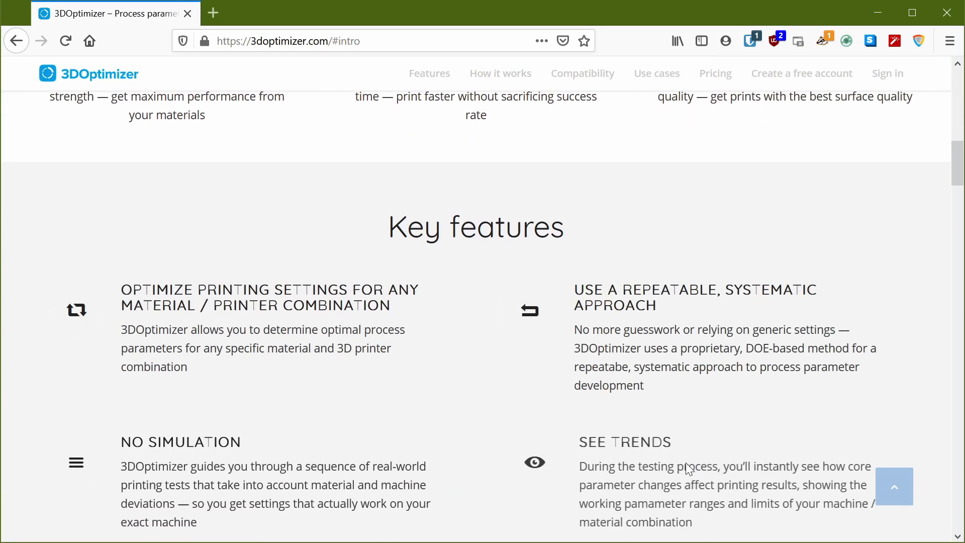
scroll(685, 462, down, 3)
scroll(685, 462, down, 3)
scroll(686, 461, down, 3)
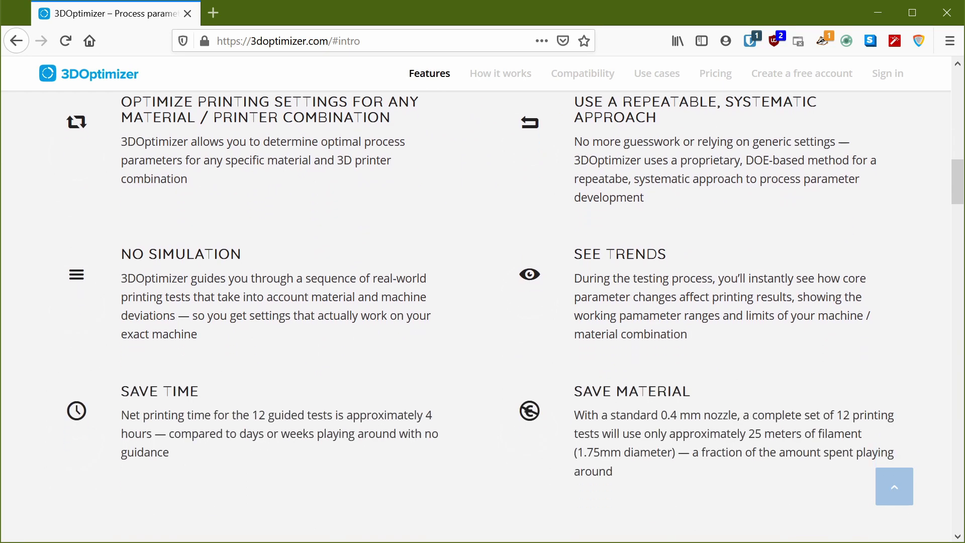
scroll(685, 462, down, 2)
scroll(686, 463, down, 3)
scroll(685, 462, down, 2)
scroll(685, 463, down, 3)
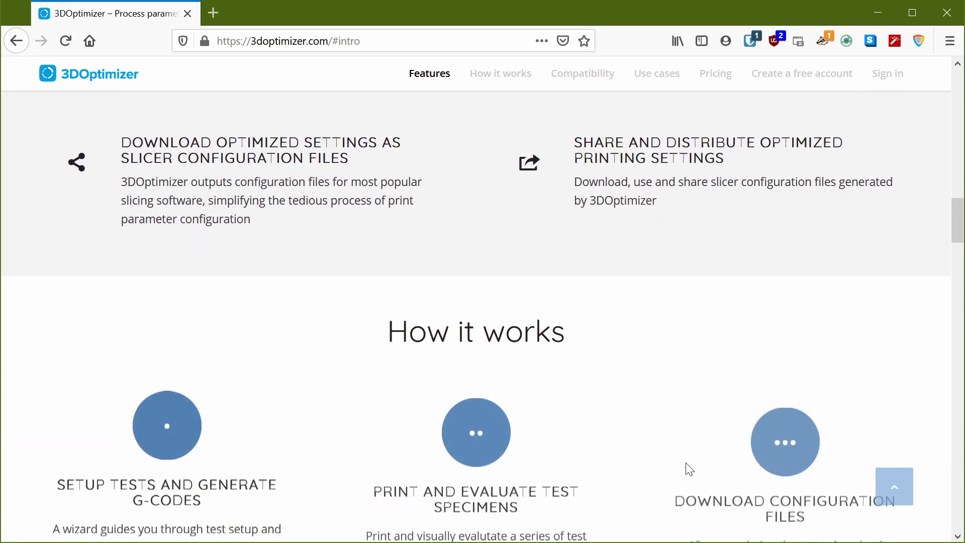
scroll(685, 462, down, 3)
scroll(688, 469, down, 2)
scroll(688, 469, down, 1)
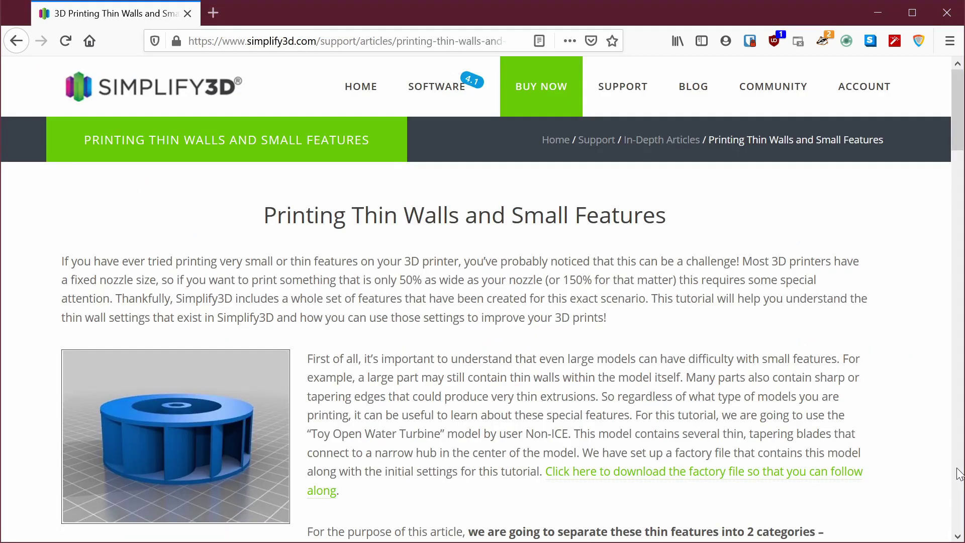
scroll(957, 474, down, 3)
scroll(957, 473, down, 3)
scroll(957, 473, down, 3)
scroll(958, 473, down, 3)
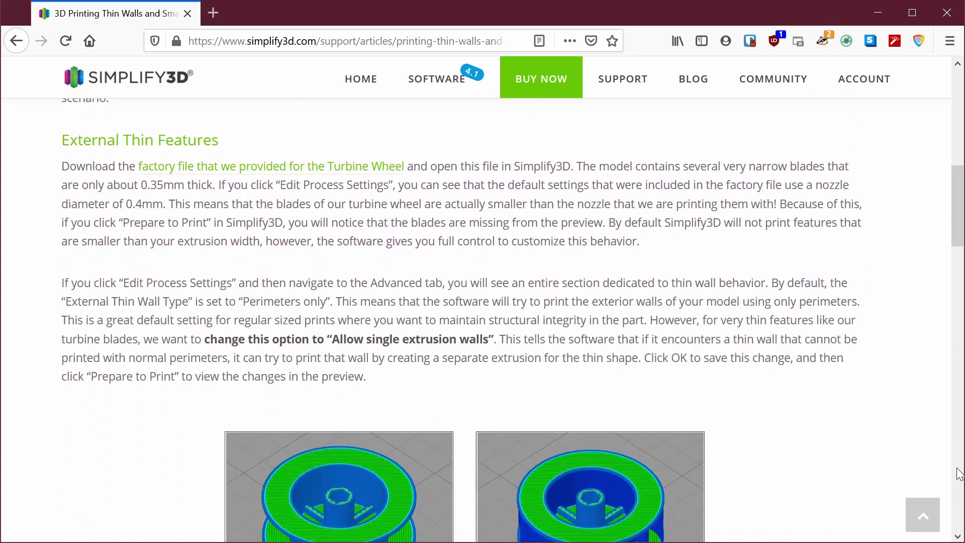
scroll(957, 473, down, 3)
scroll(958, 473, down, 2)
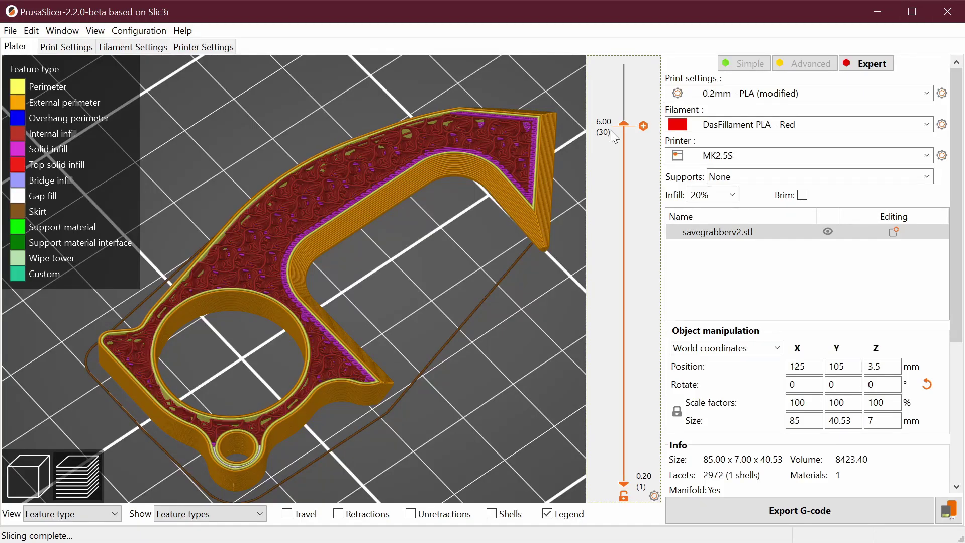
drag(643, 130, 644, 407)
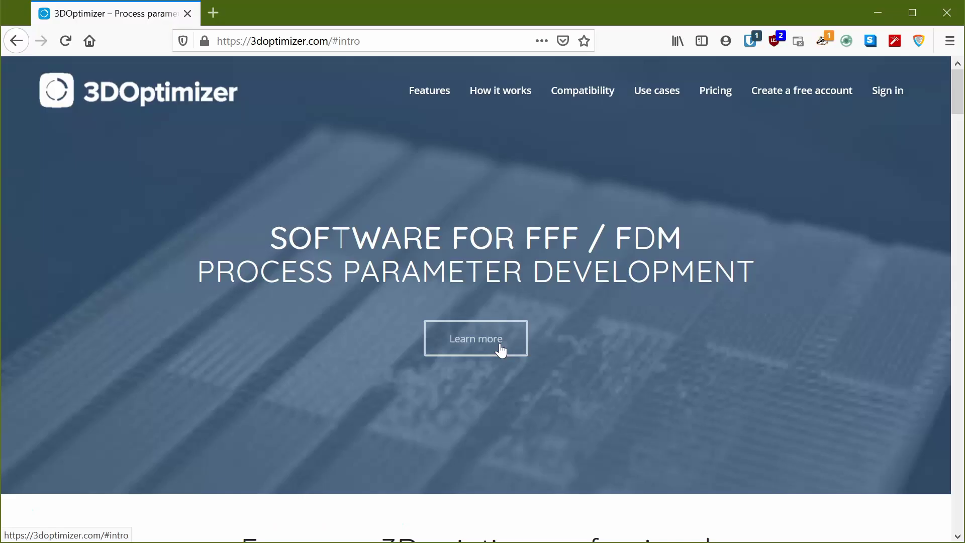
click(500, 347)
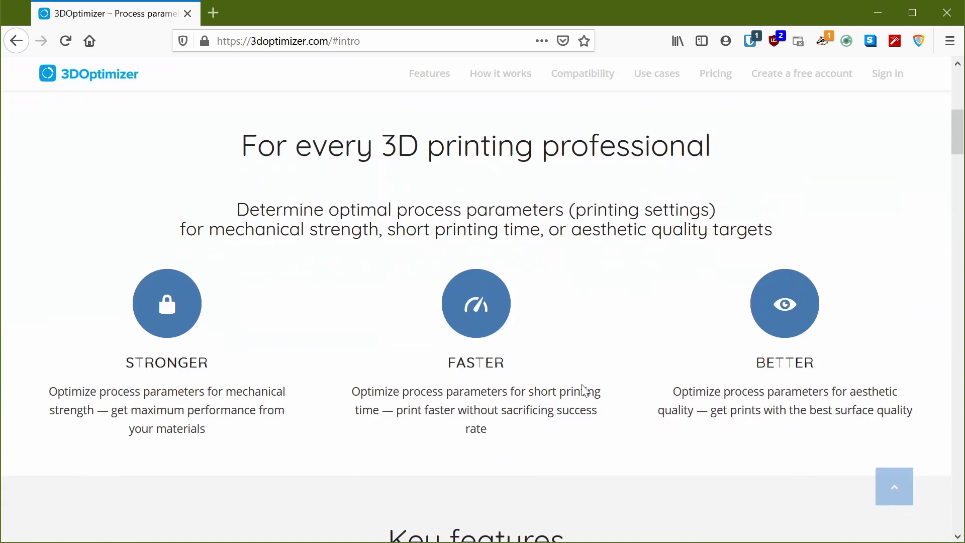
scroll(688, 468, down, 3)
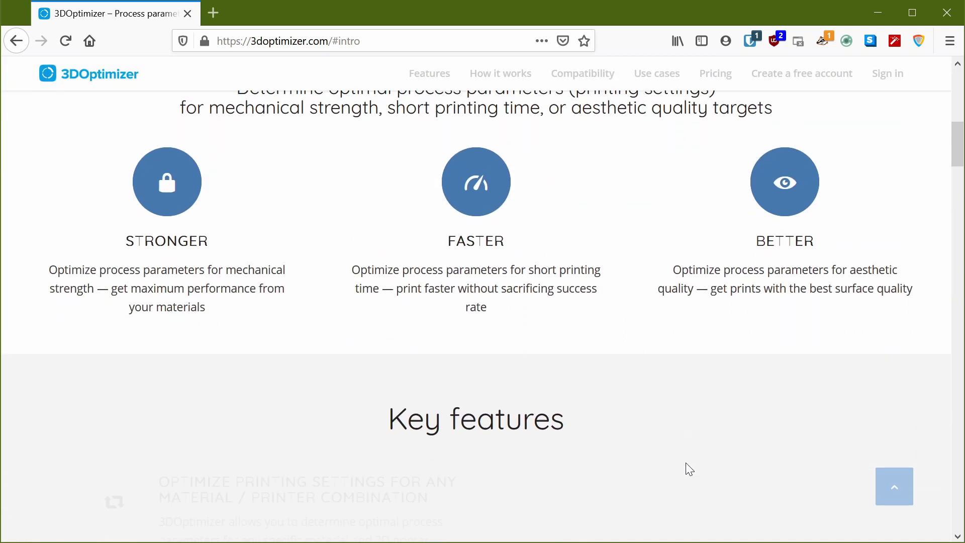
scroll(685, 462, down, 3)
scroll(688, 469, down, 3)
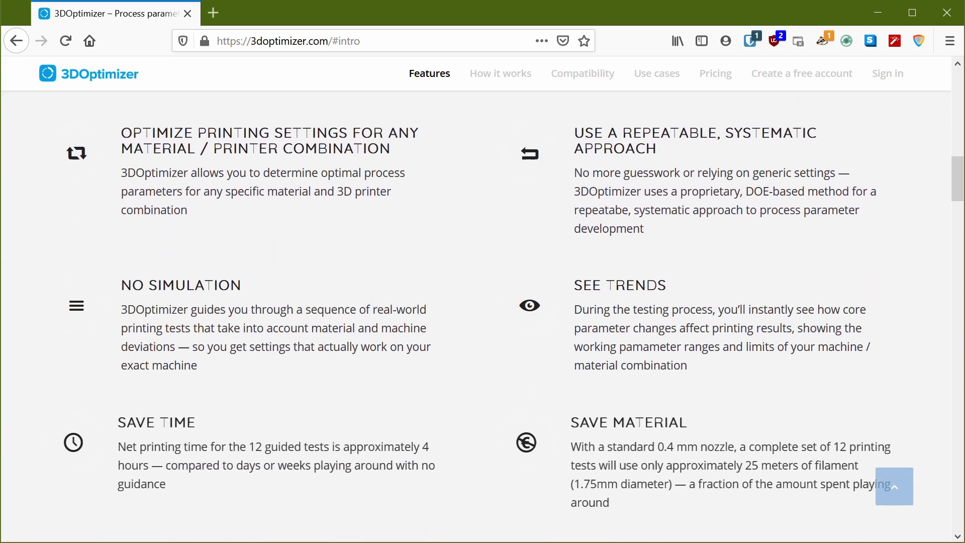
scroll(689, 469, down, 3)
scroll(688, 469, down, 3)
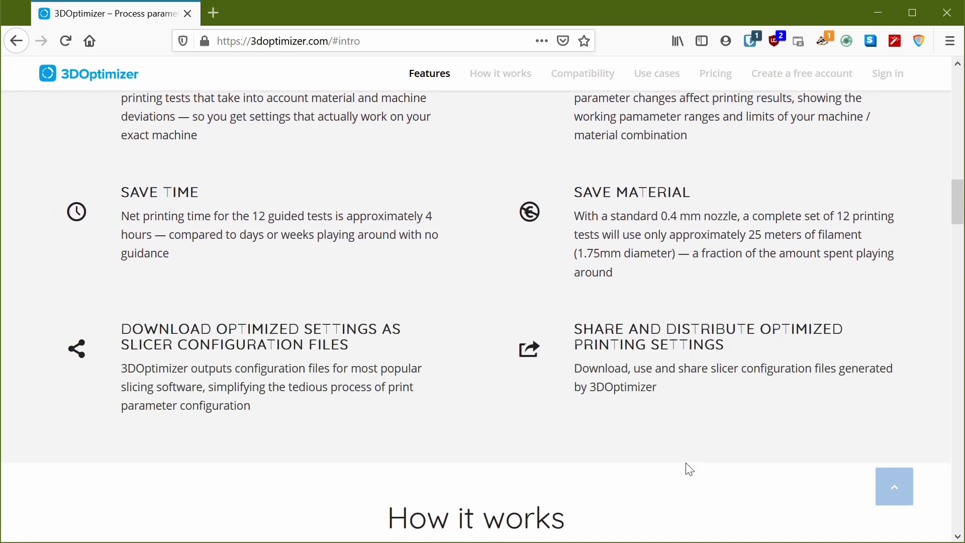
scroll(688, 469, down, 3)
scroll(688, 470, down, 3)
scroll(688, 469, down, 2)
scroll(688, 468, down, 2)
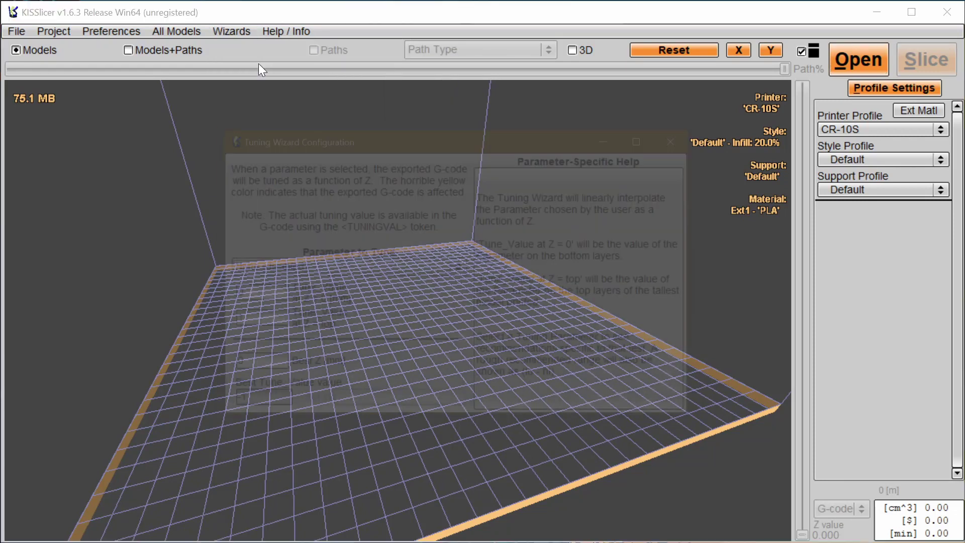
Choose Temperature [C] as the Tuning Wizard's parameter to tune
click(445, 269)
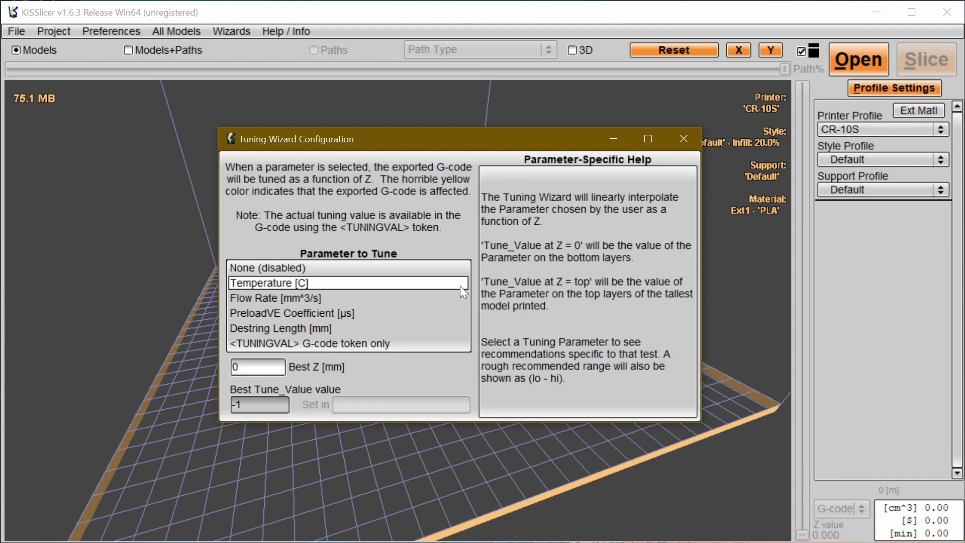
click(460, 286)
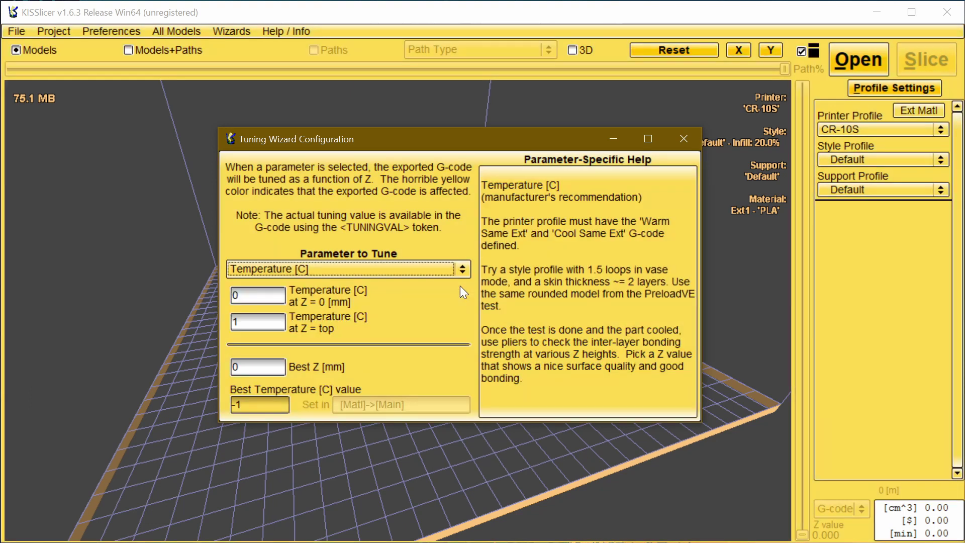